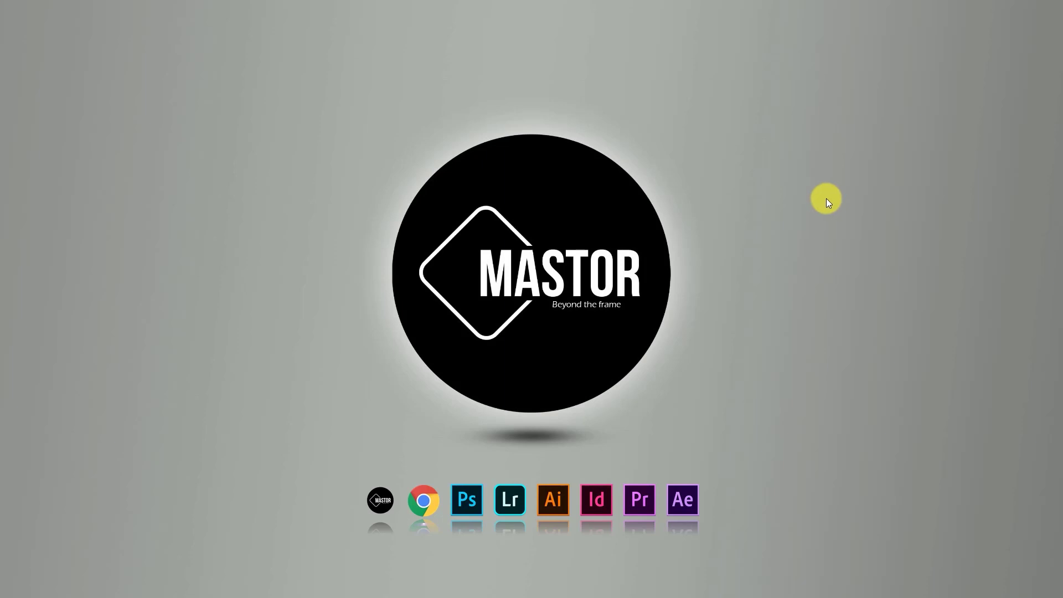
# Step: Launch Chrome, search for 'qr code generator', and open the the-qrcode-generator.com result
pyautogui.click(425, 495)
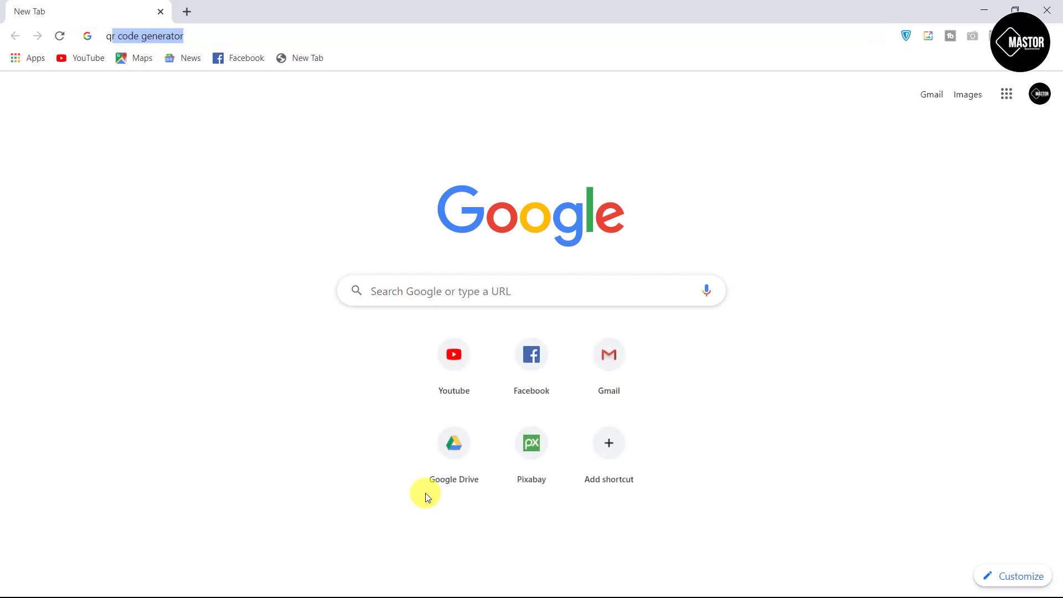
pyautogui.write('qr code')
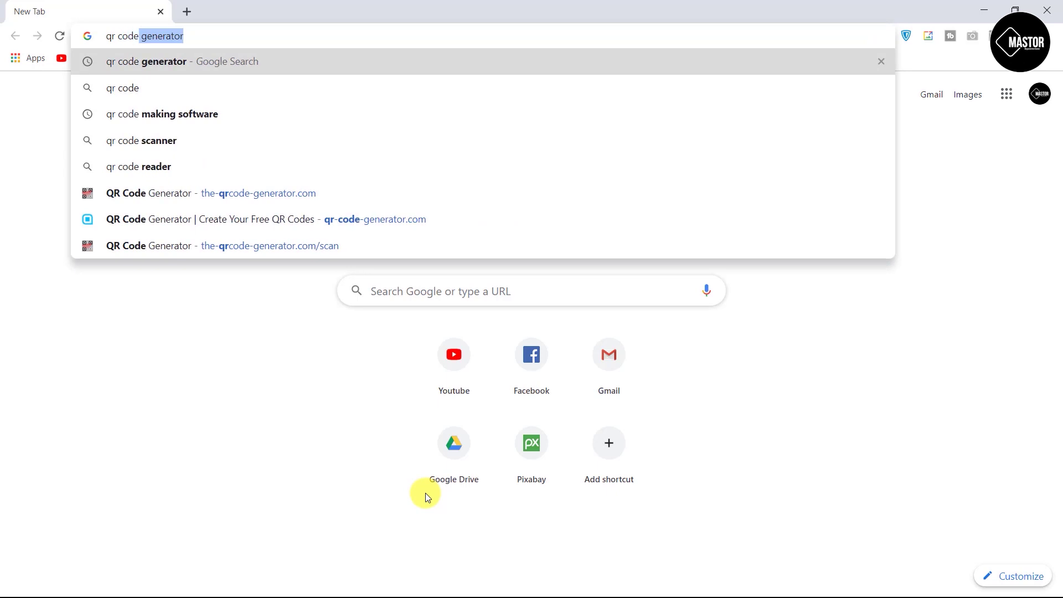
pyautogui.click(385, 61)
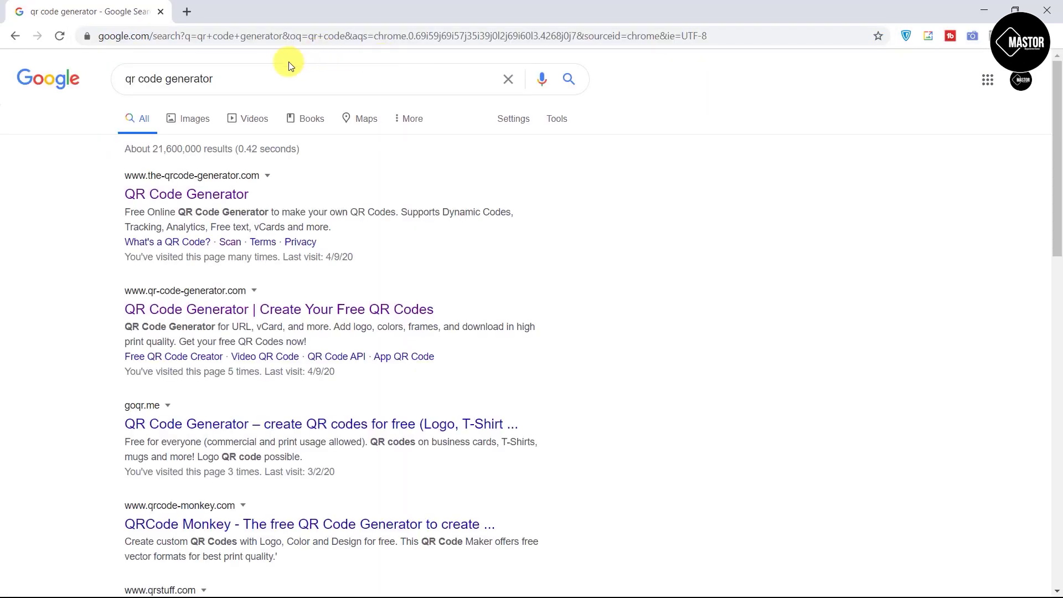
pyautogui.click(166, 199)
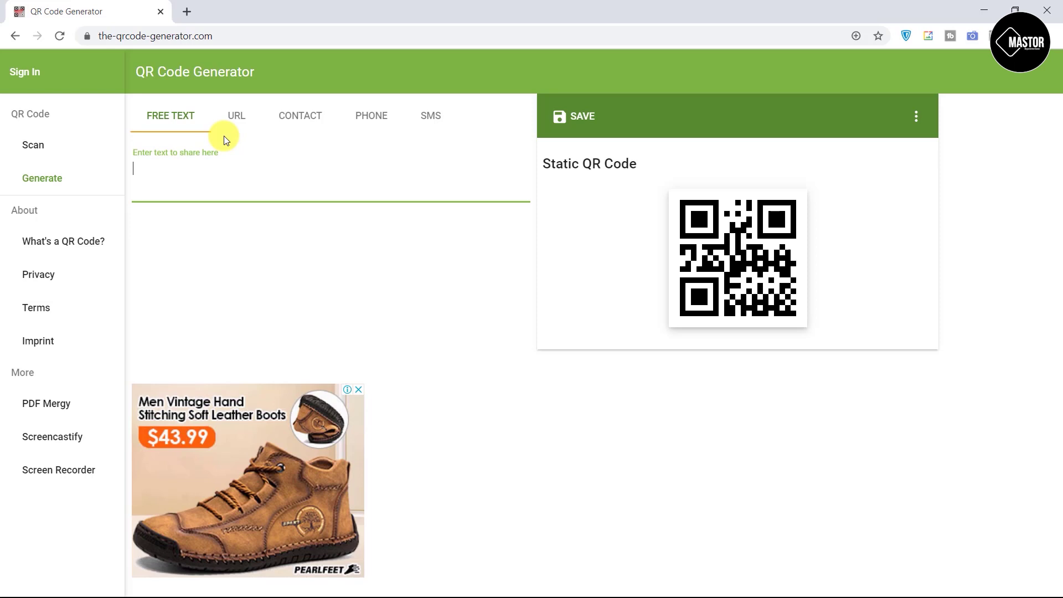
# Step: Preview the Contact, Phone and SMS generator types, then settle on the URL generator
pyautogui.click(231, 118)
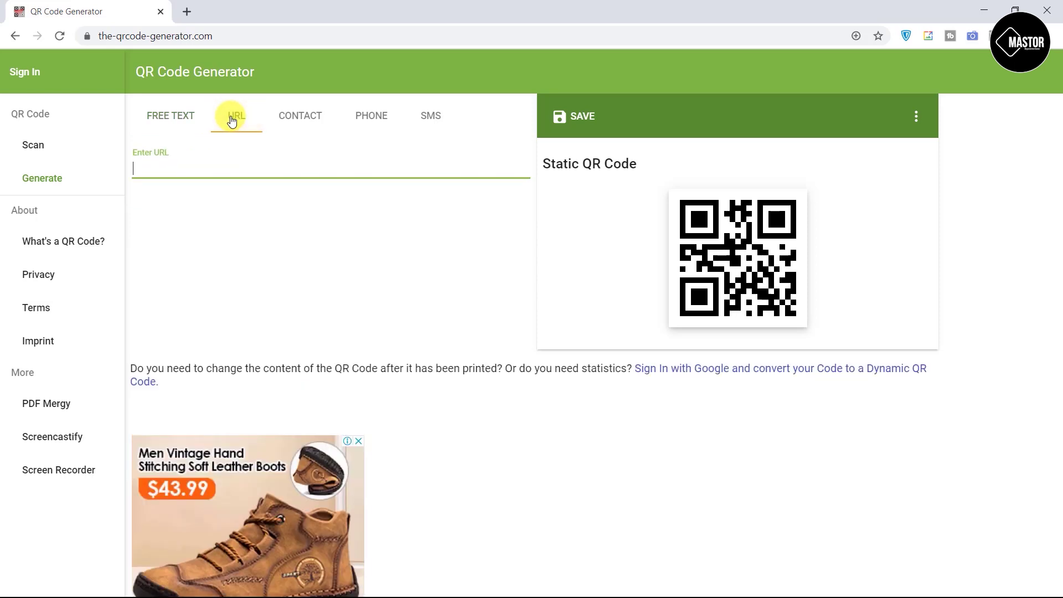
pyautogui.click(321, 123)
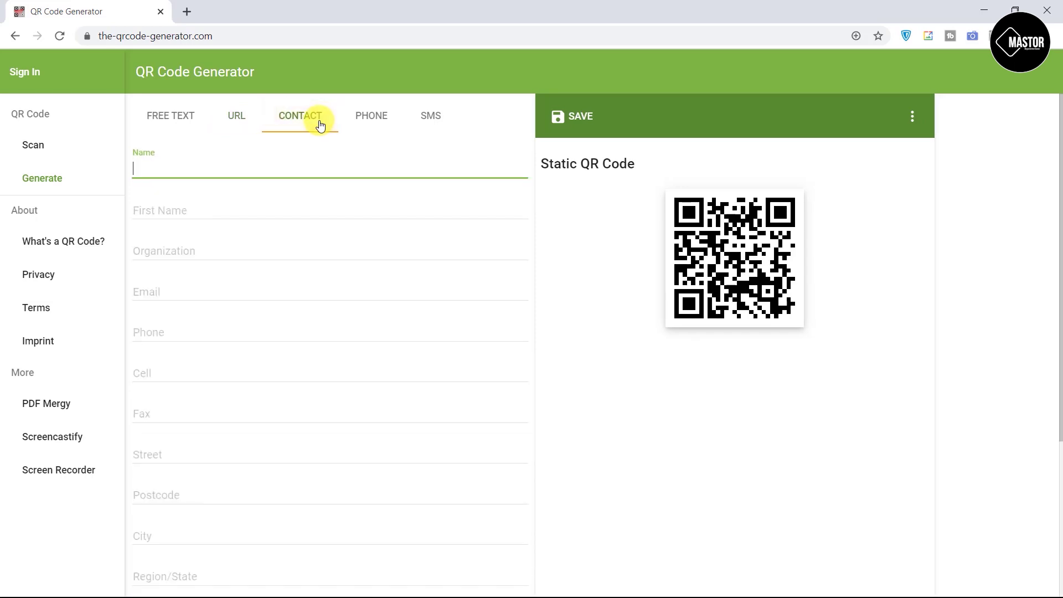
pyautogui.click(354, 120)
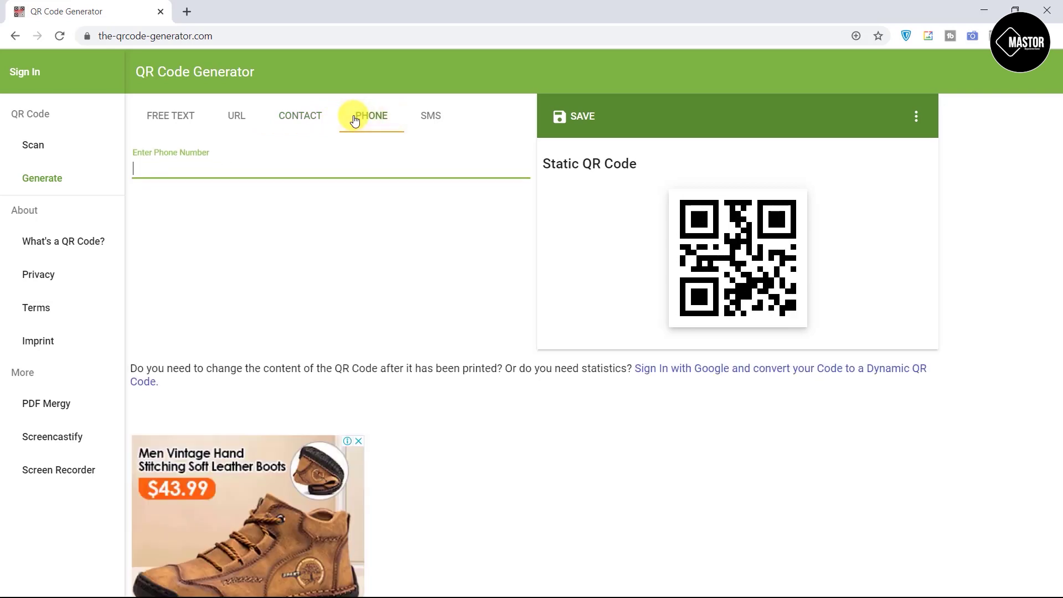
pyautogui.click(429, 121)
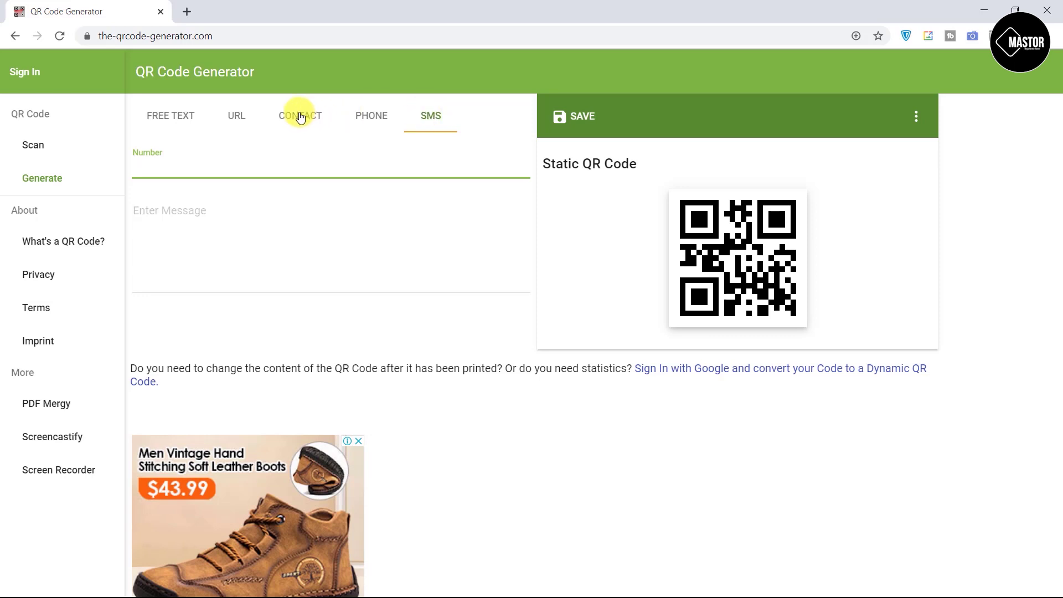
pyautogui.click(246, 116)
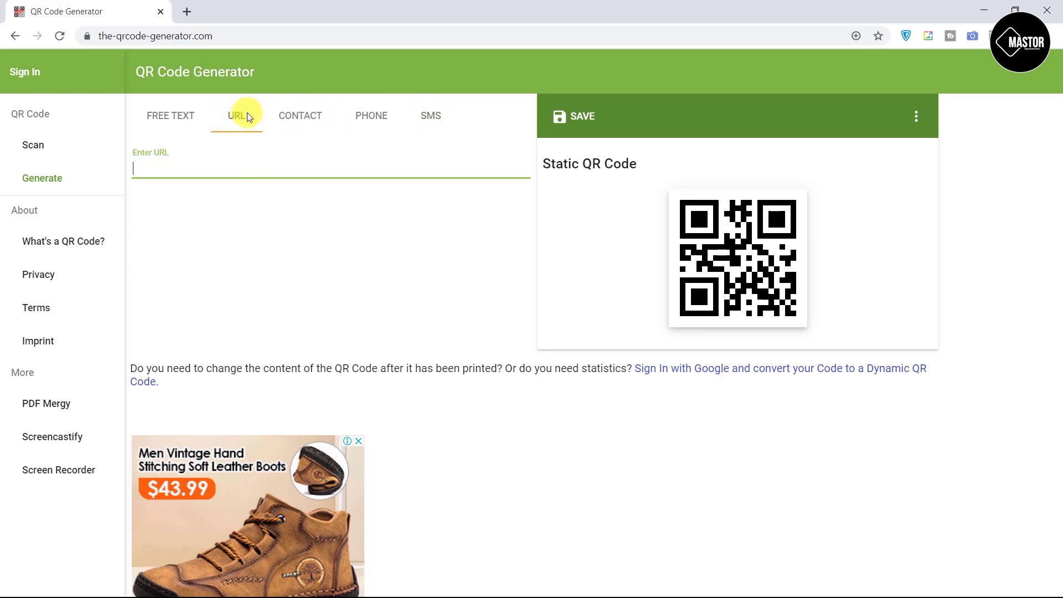
# Step: Copy the site address from the address bar into the Enter URL field, trimming its end
pyautogui.moveTo(214, 36); pyautogui.dragTo(93, 38)
pyautogui.rightClick(113, 38)
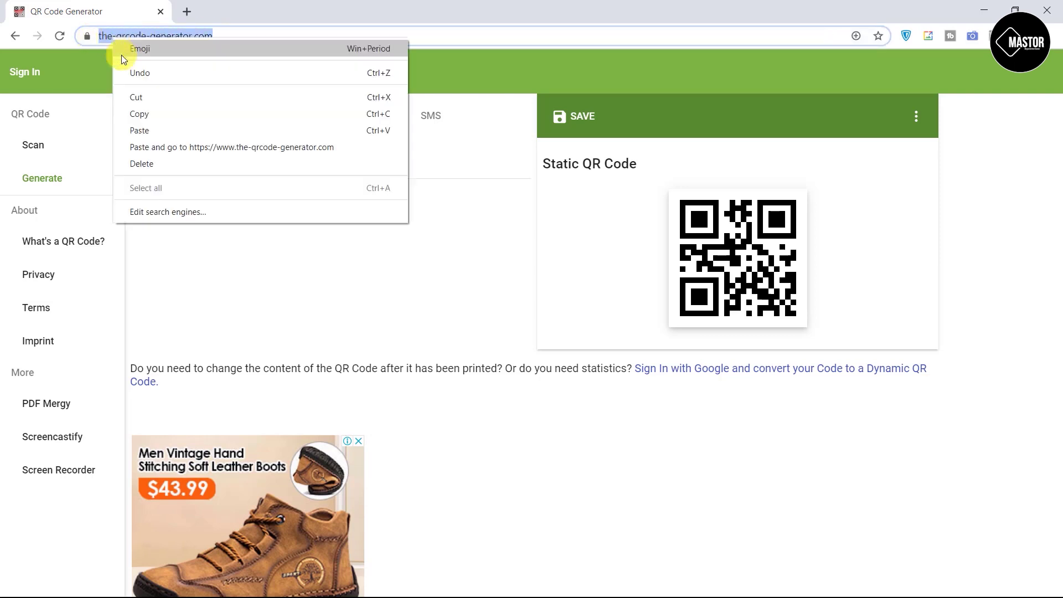
pyautogui.click(142, 108)
pyautogui.rightClick(168, 169)
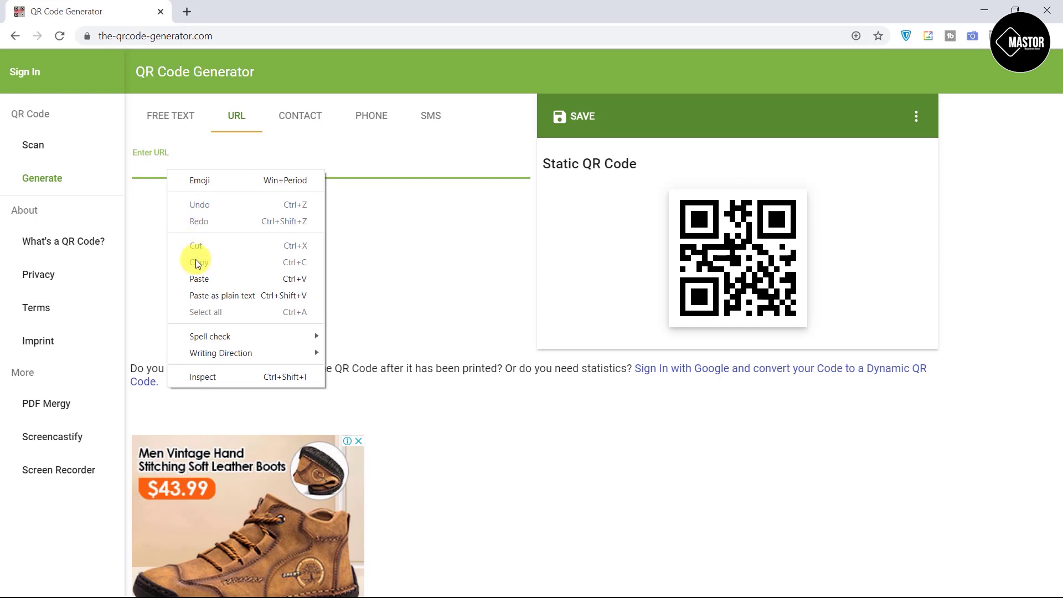
pyautogui.click(199, 278)
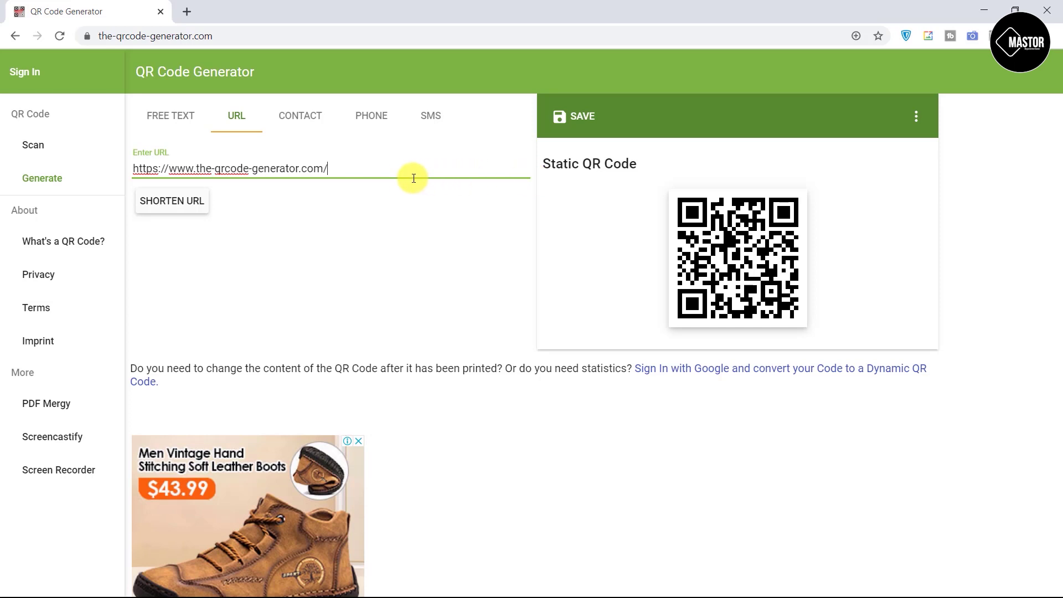
pyautogui.press('BackSpace')
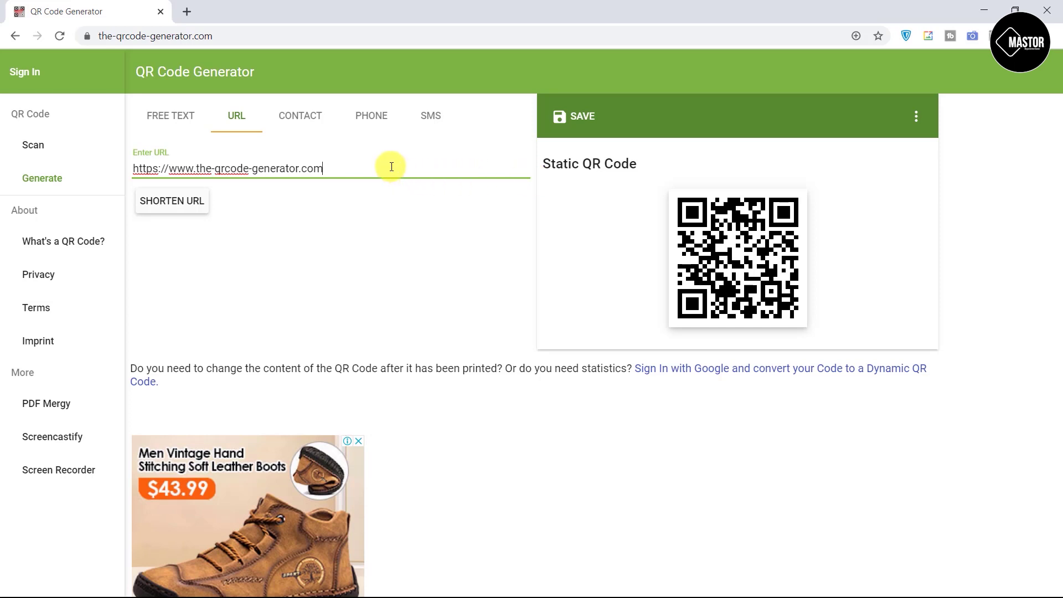
pyautogui.press('BackSpace')
pyautogui.press('BackSpace')
pyautogui.press('BackSpace')
pyautogui.press('BackSpace')
pyautogui.press('BackSpace')
pyautogui.press('BackSpace')
pyautogui.press('BackSpace')
pyautogui.press('BackSpace')
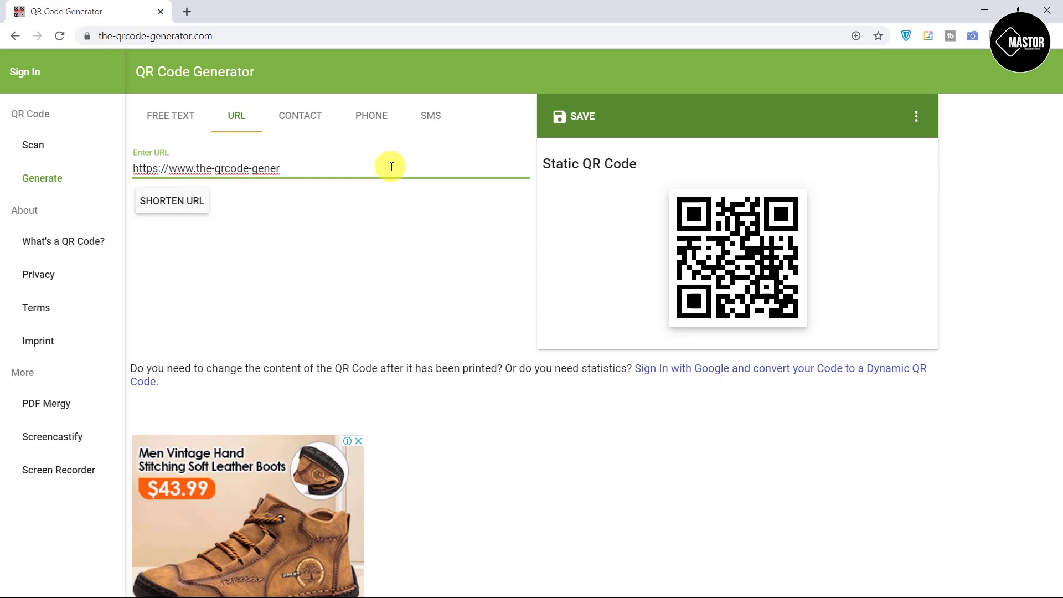
pyautogui.click(249, 36)
pyautogui.rightClick(132, 37)
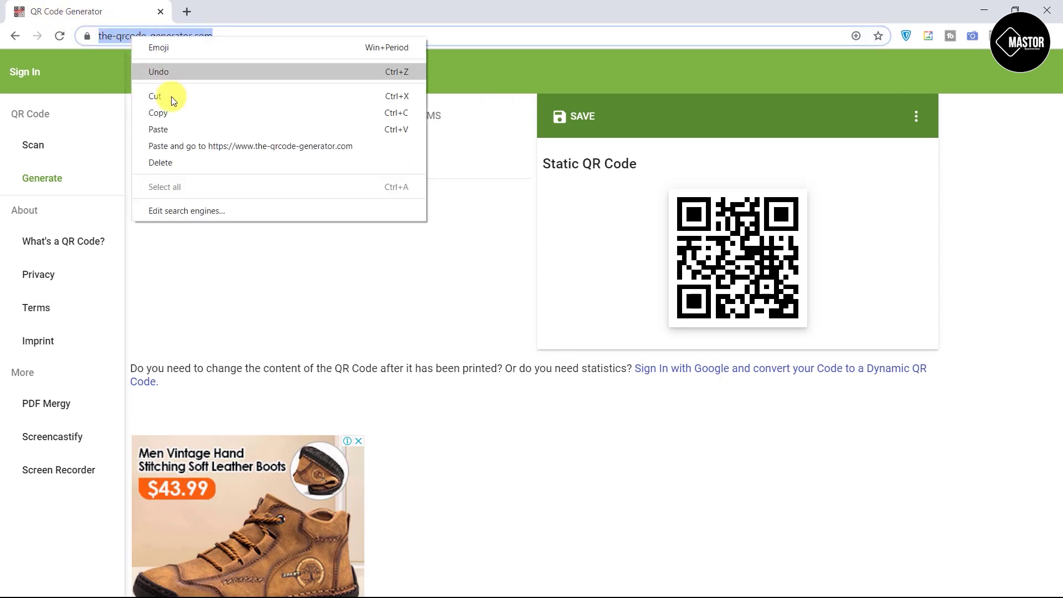
pyautogui.click(171, 112)
pyautogui.moveTo(273, 171); pyautogui.dragTo(43, 161)
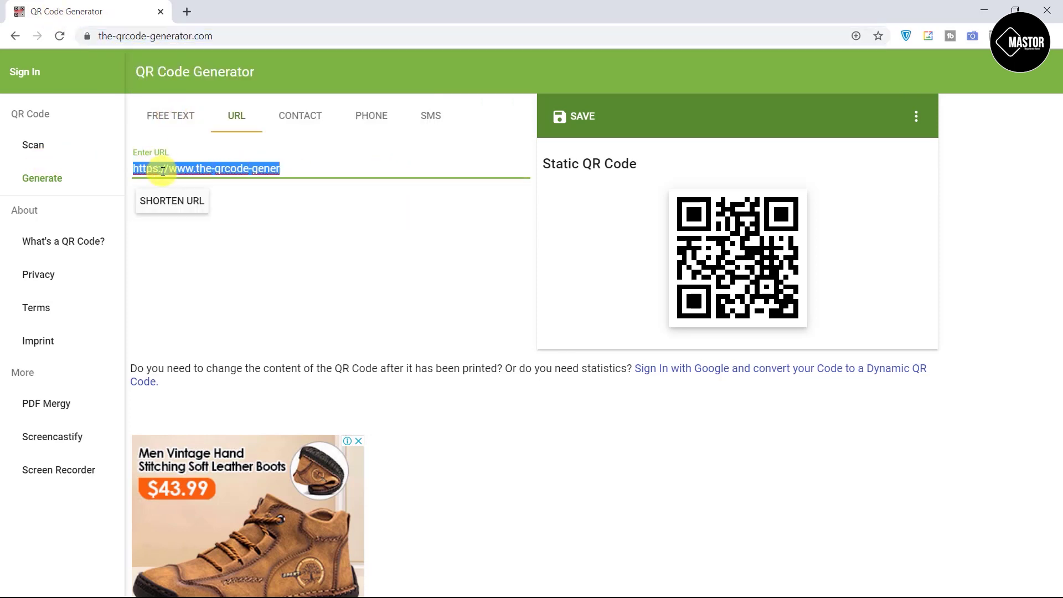
pyautogui.rightClick(185, 171)
pyautogui.click(195, 241)
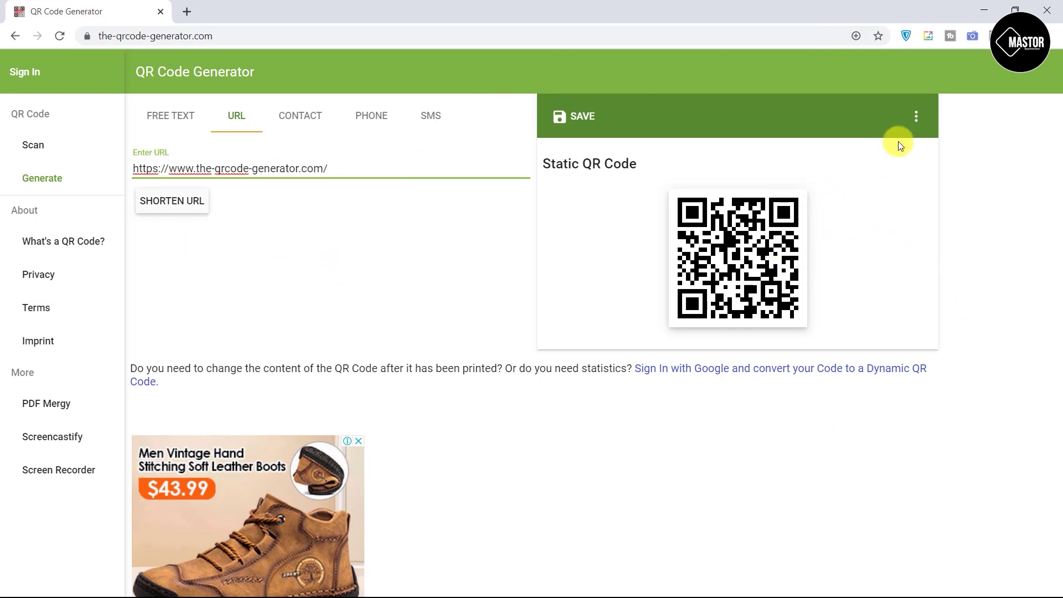
pyautogui.click(917, 116)
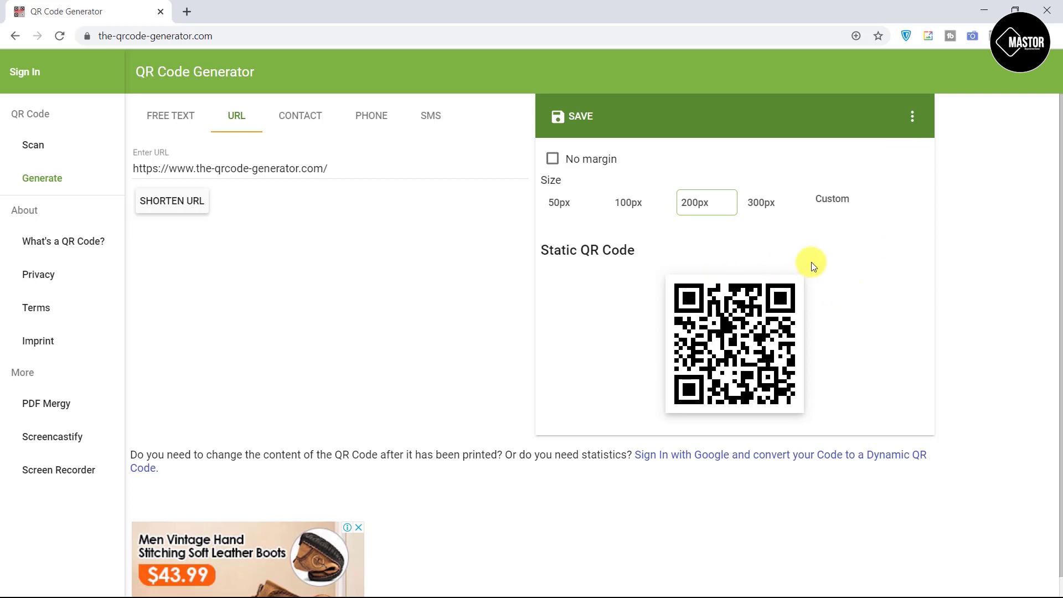
# Step: Toggle No margin on and off twice, ending with the margin kept and size at 200px
pyautogui.click(552, 161)
pyautogui.click(552, 161)
pyautogui.click(552, 161)
pyautogui.click(552, 161)
# Step: Save the QR code as a PNG named QR, then open the downloaded QR (2).png
pyautogui.click(580, 121)
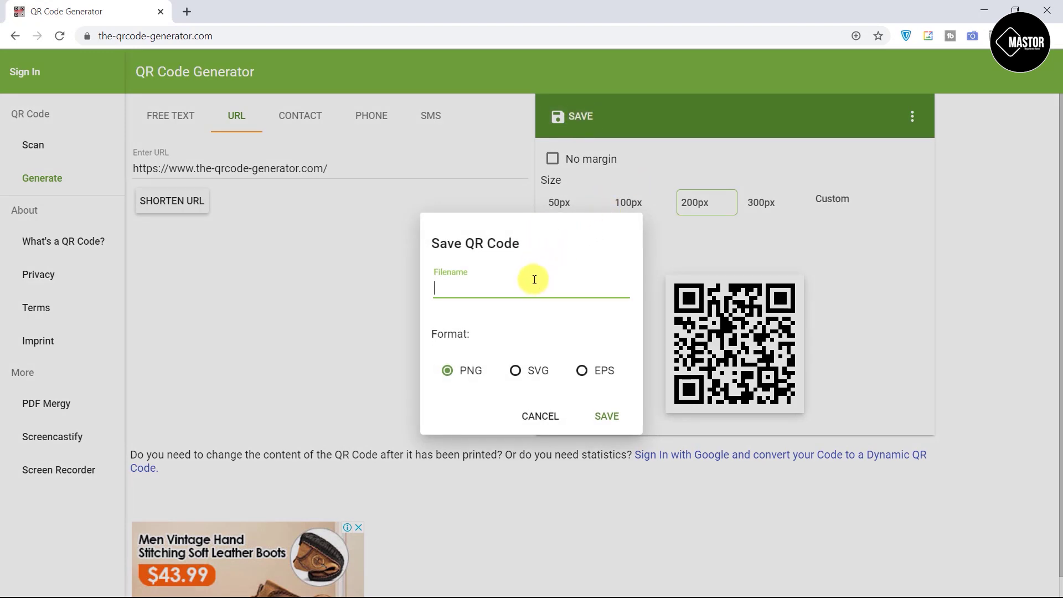
pyautogui.write('QR')
pyautogui.click(447, 371)
pyautogui.click(619, 417)
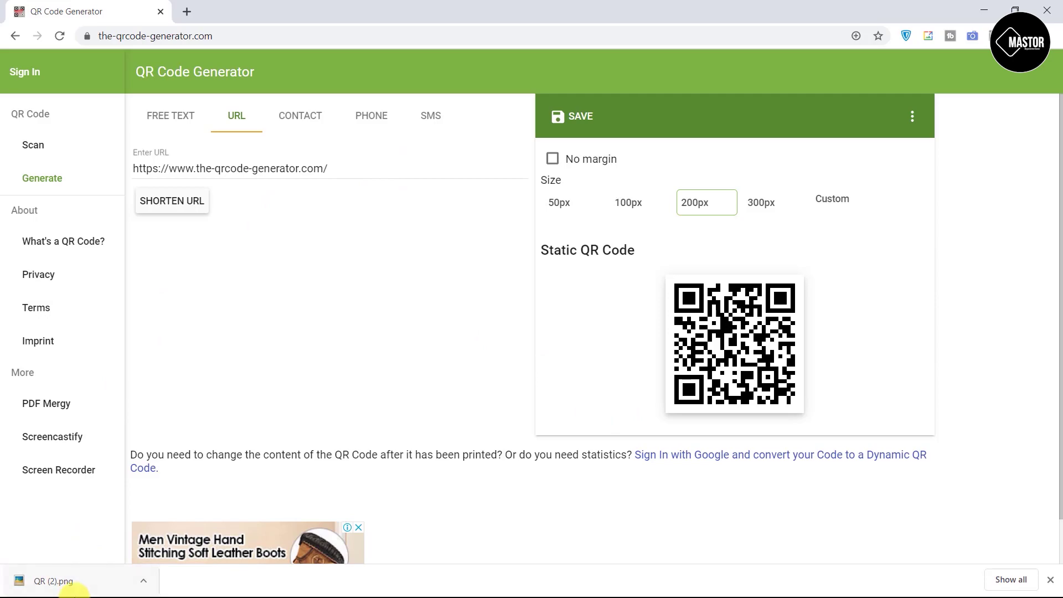
pyautogui.click(78, 594)
# Step: Scroll in Picasa Photo Viewer to view the 200 x 200 QR (2).png image
pyautogui.scroll(3, 581, 351)
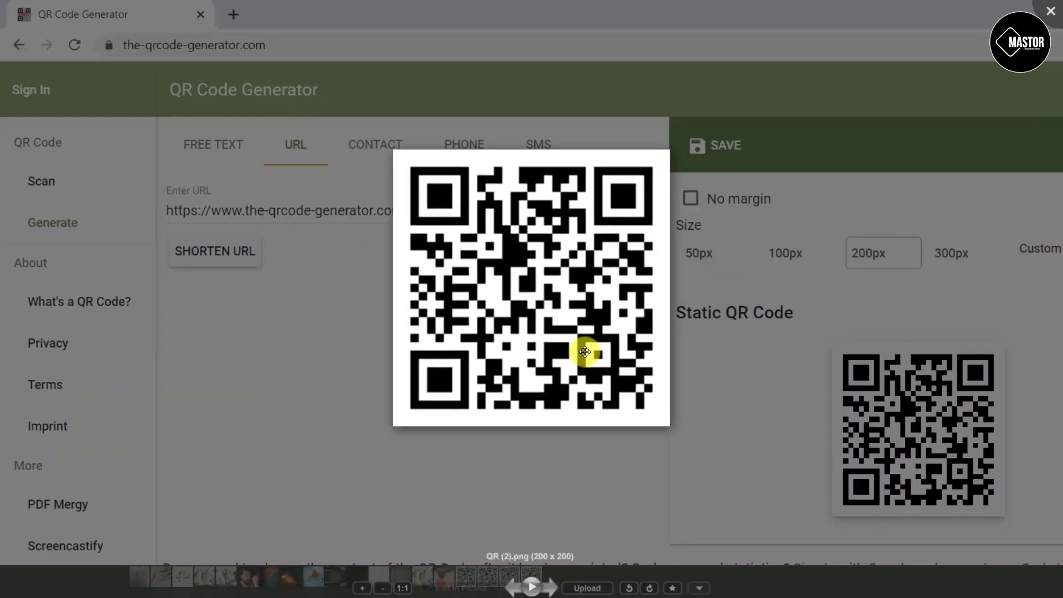